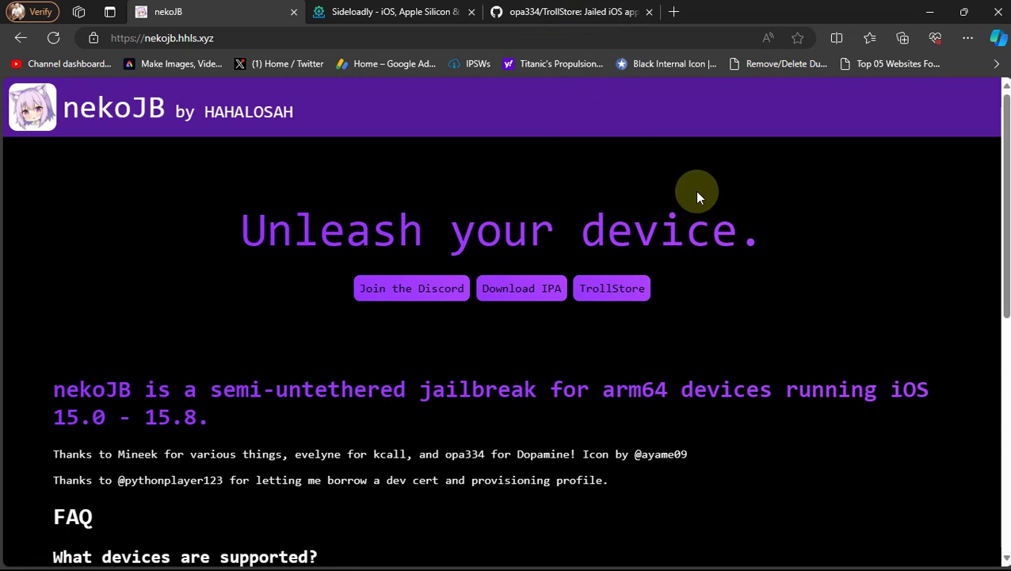
Switch to the opa334/TrollStore GitHub repository tab showing release 2.0.12.
click(564, 13)
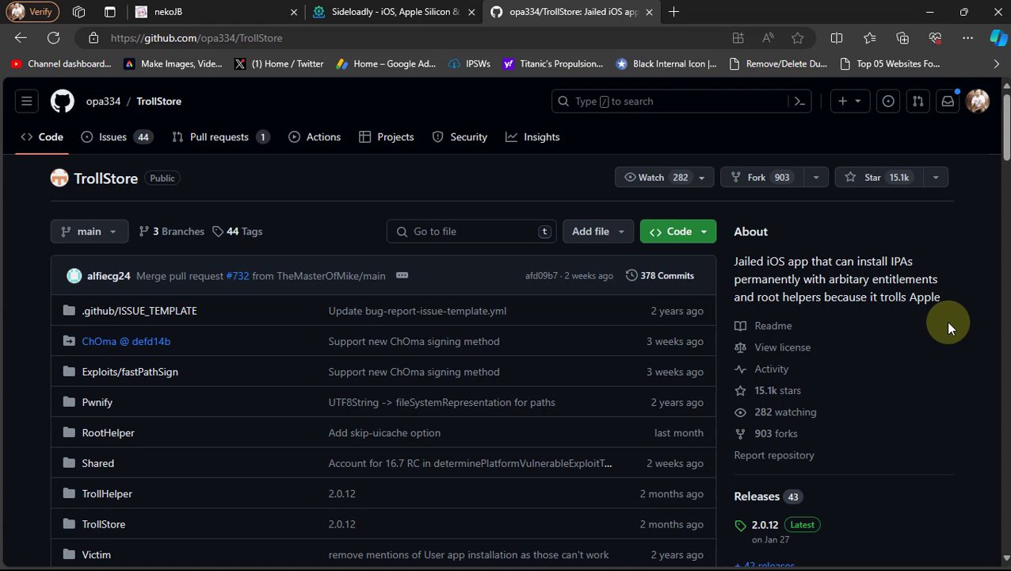
Revisit the nekoJB tab, then bring up Sideloadly's Windows 64-bit download section.
click(199, 11)
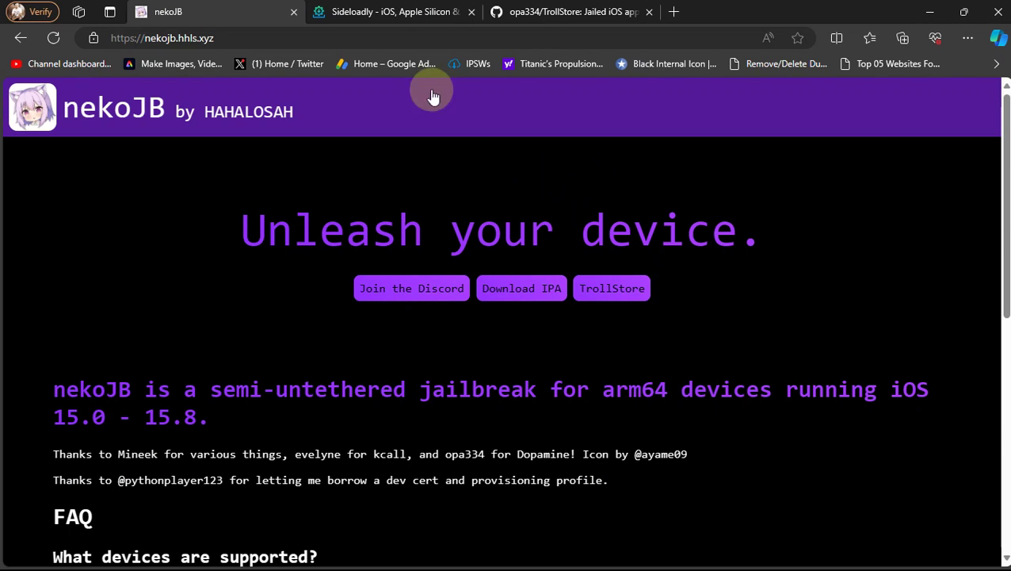
click(389, 14)
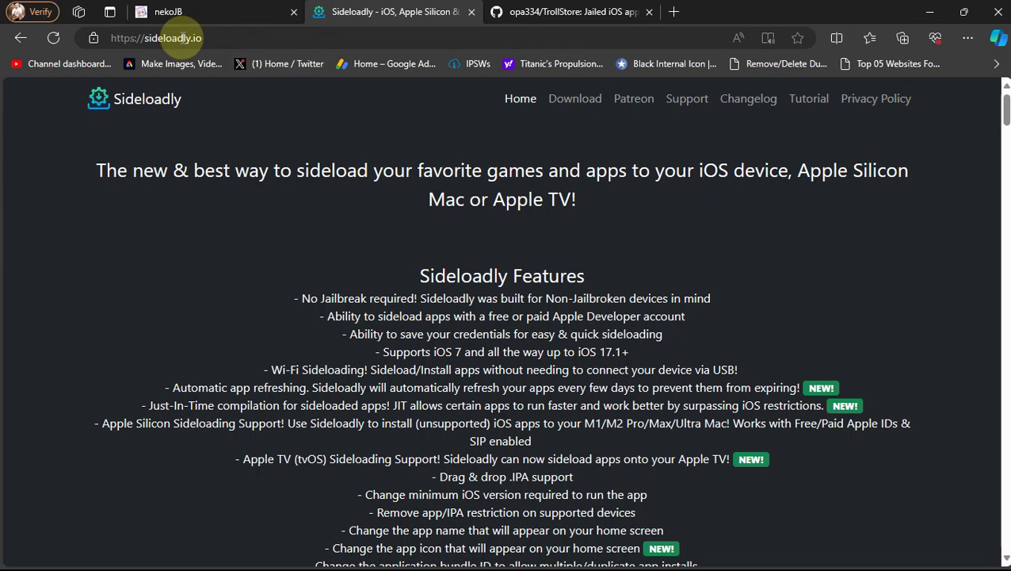
drag(1004, 101, 1004, 144)
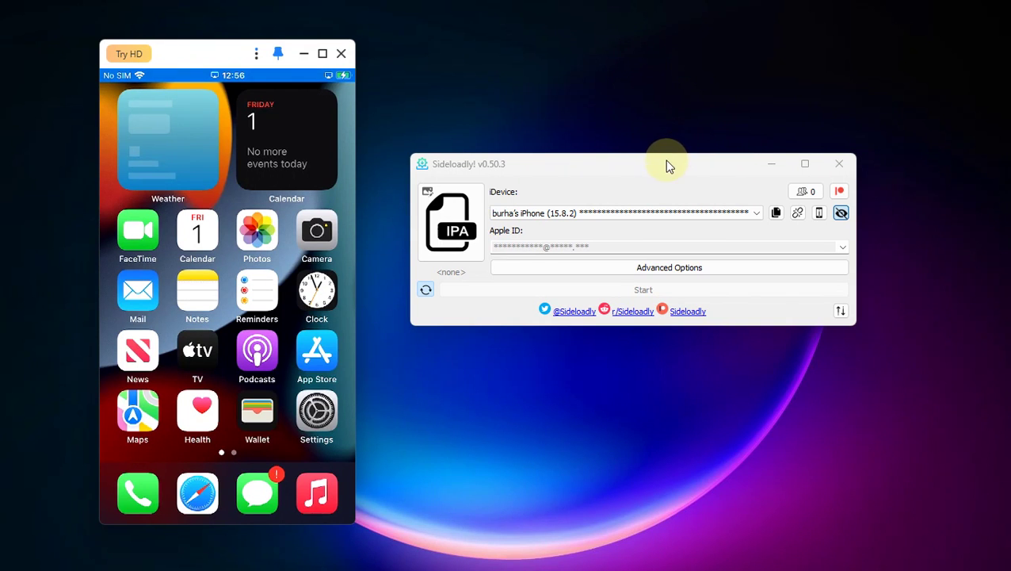
Load nekojb-0.1.0-beta5.ipa into Sideloadly and start installing it on the iPhone.
click(658, 164)
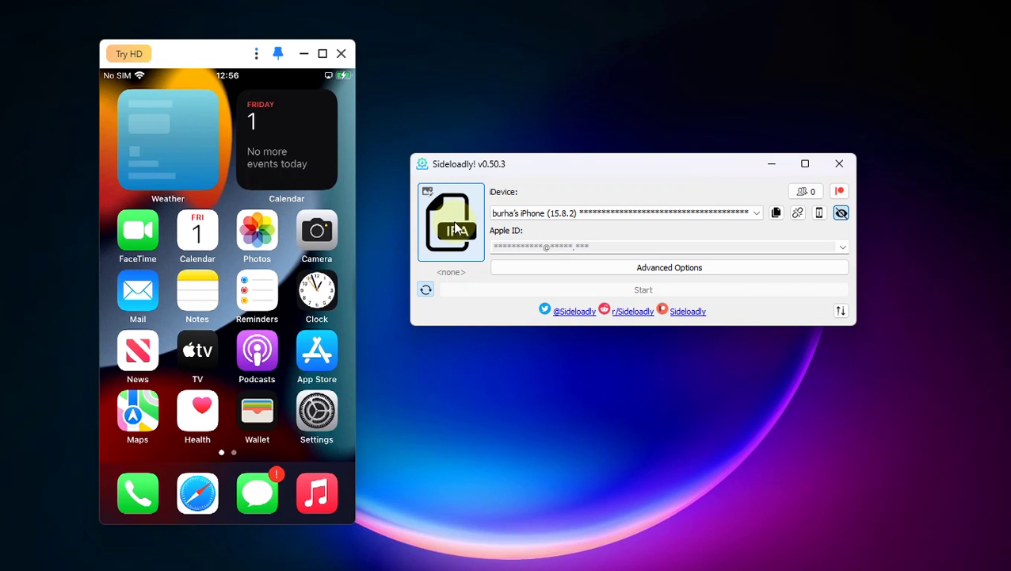
click(453, 226)
click(614, 315)
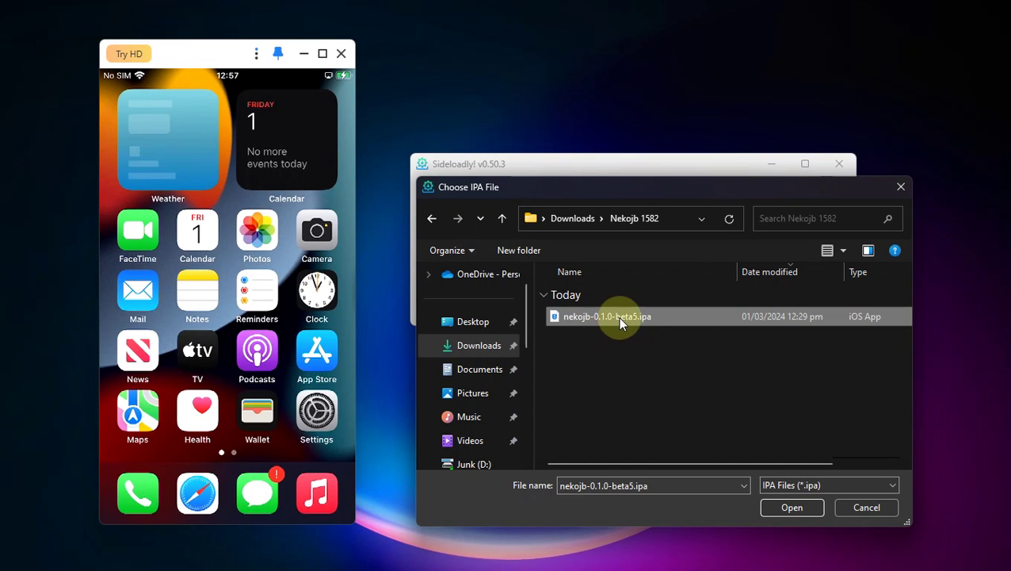
click(788, 507)
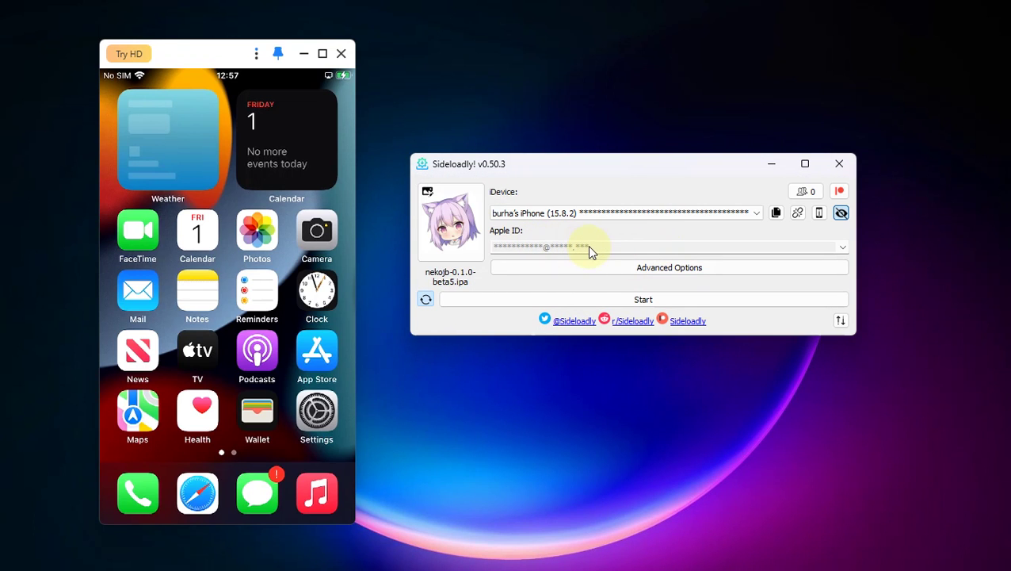
click(646, 302)
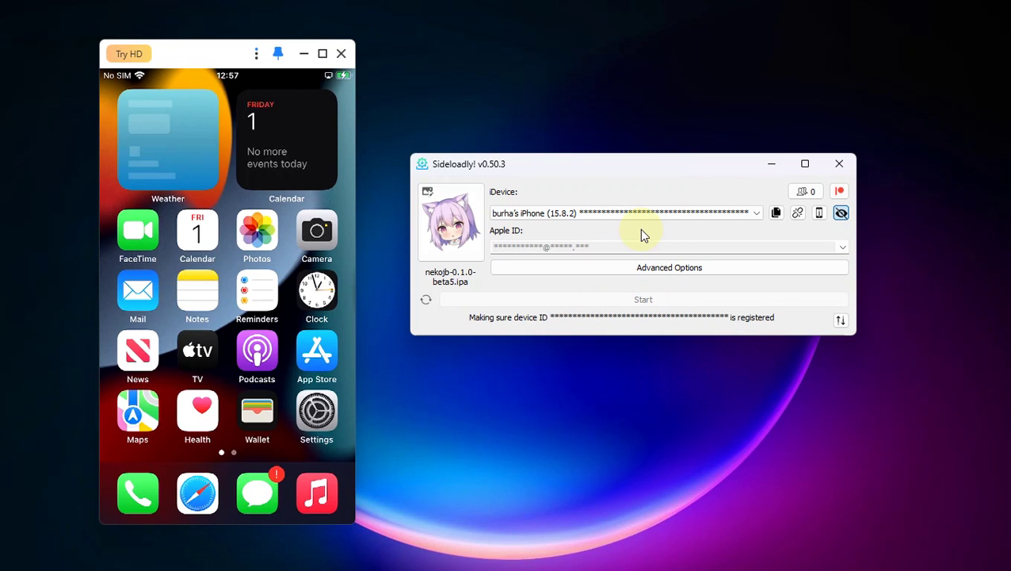
Expand Sideloadly's log to follow the nekoJB installation progress.
click(840, 321)
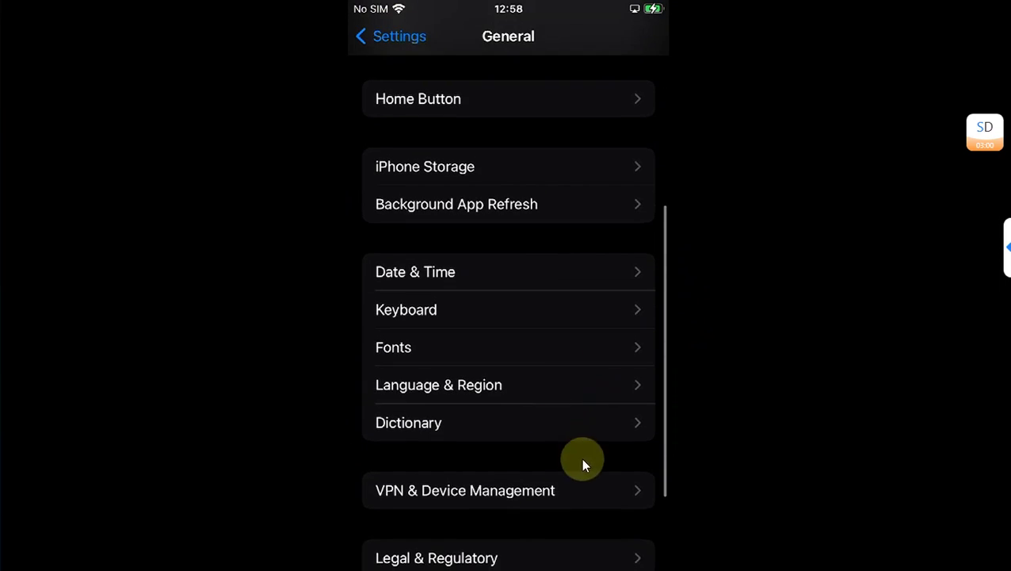
Scroll the General settings page down toward VPN & Device Management.
drag(490, 474, 493, 342)
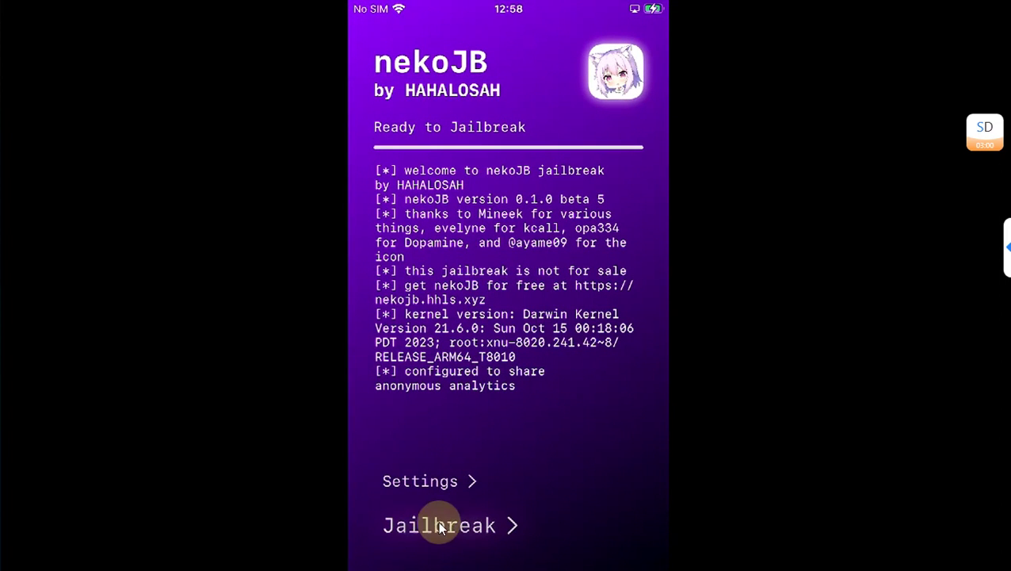
Change the nekoJB setting from smith to landa and return to the jailbreak screen.
click(426, 479)
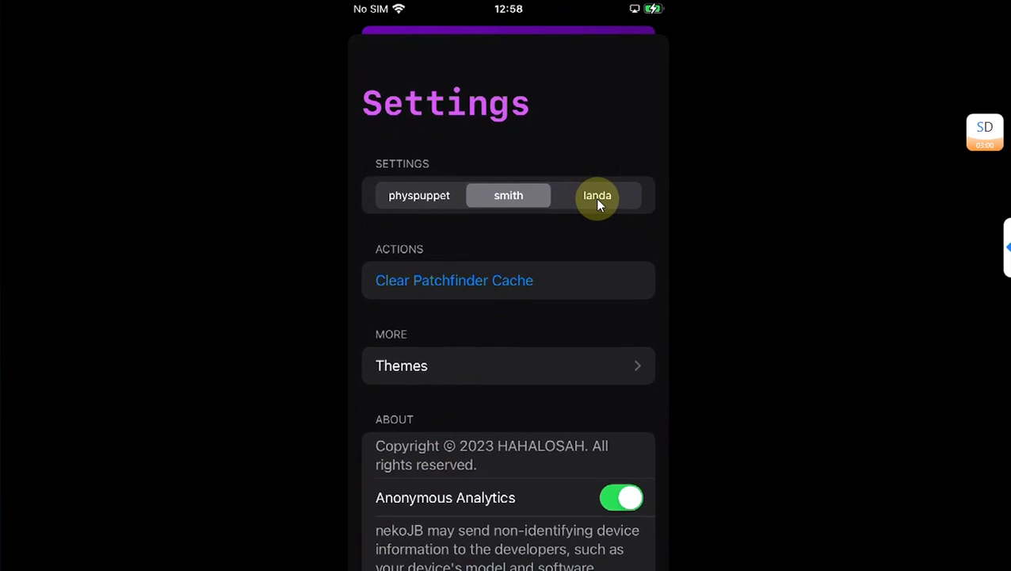
click(597, 199)
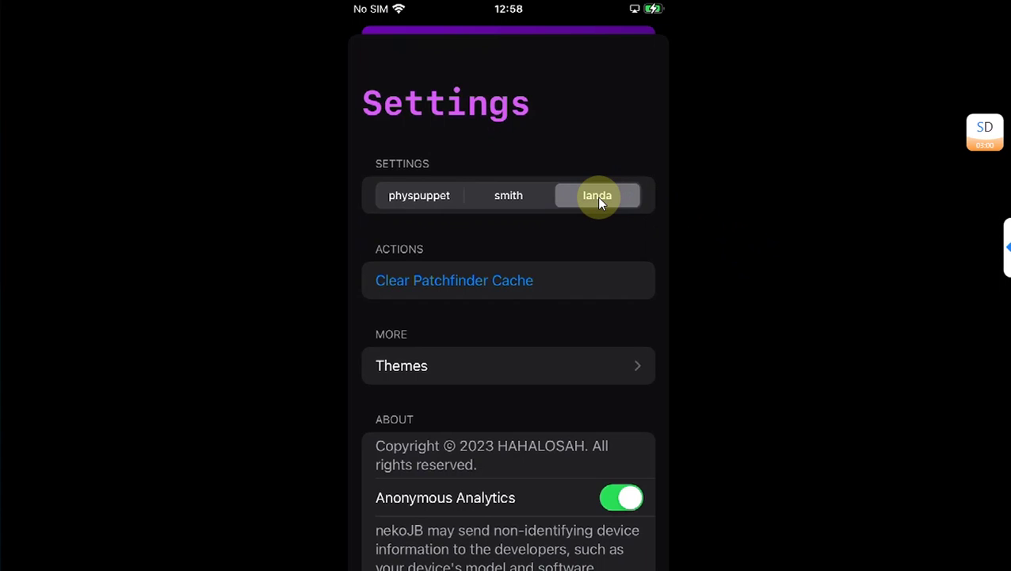
click(744, 183)
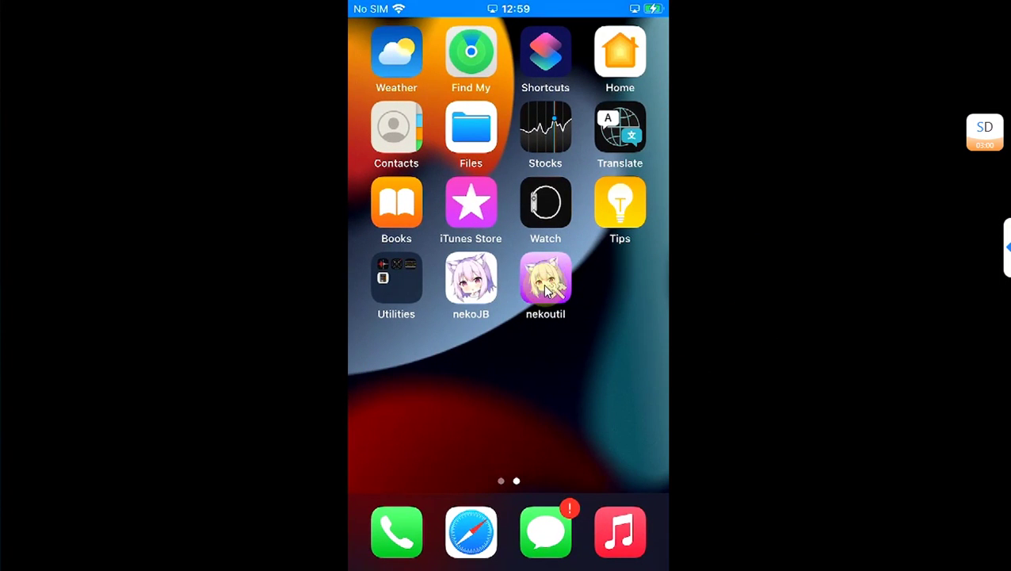
Install Sileo from nekoutil, setting and confirming a terminal password.
click(546, 287)
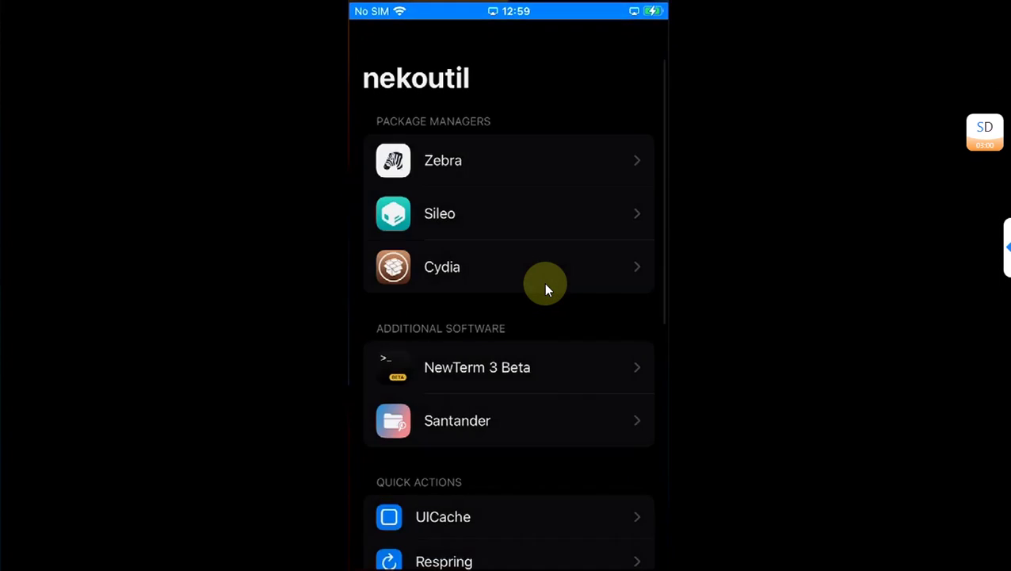
click(471, 214)
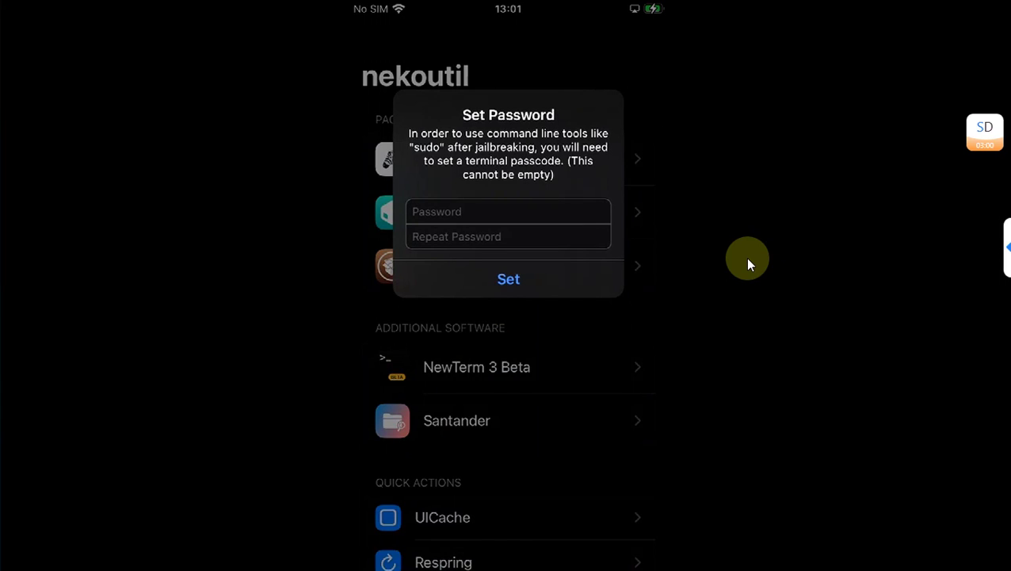
text(alpine)
text(alpine)
key(Return)
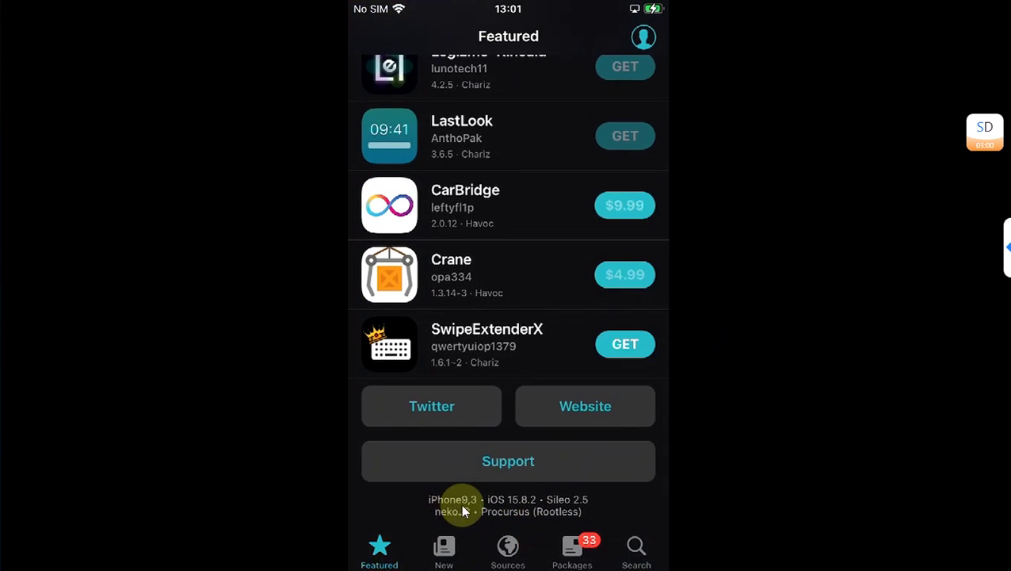
Upgrade all 33 pending package updates in Sileo.
click(584, 548)
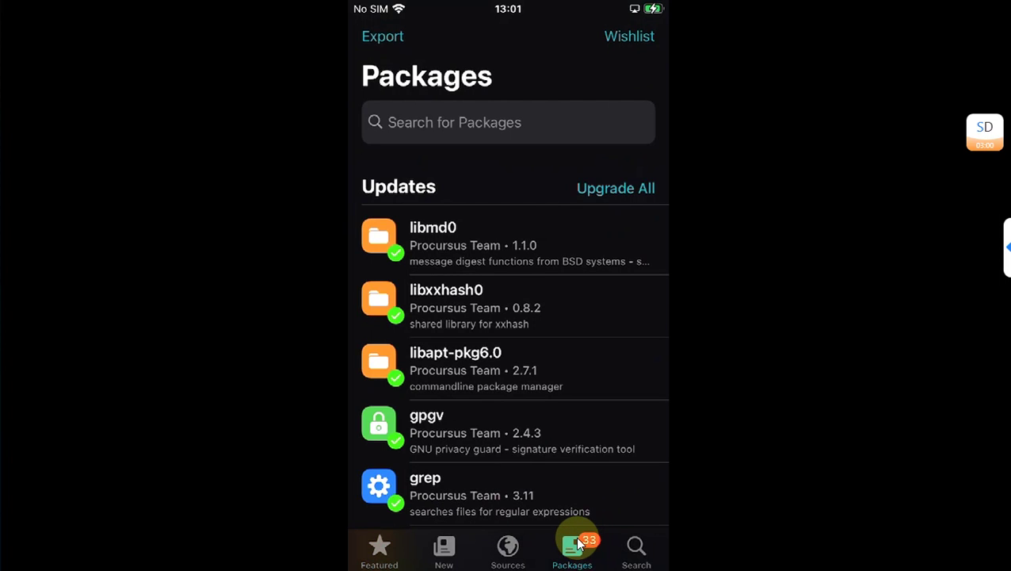
click(579, 533)
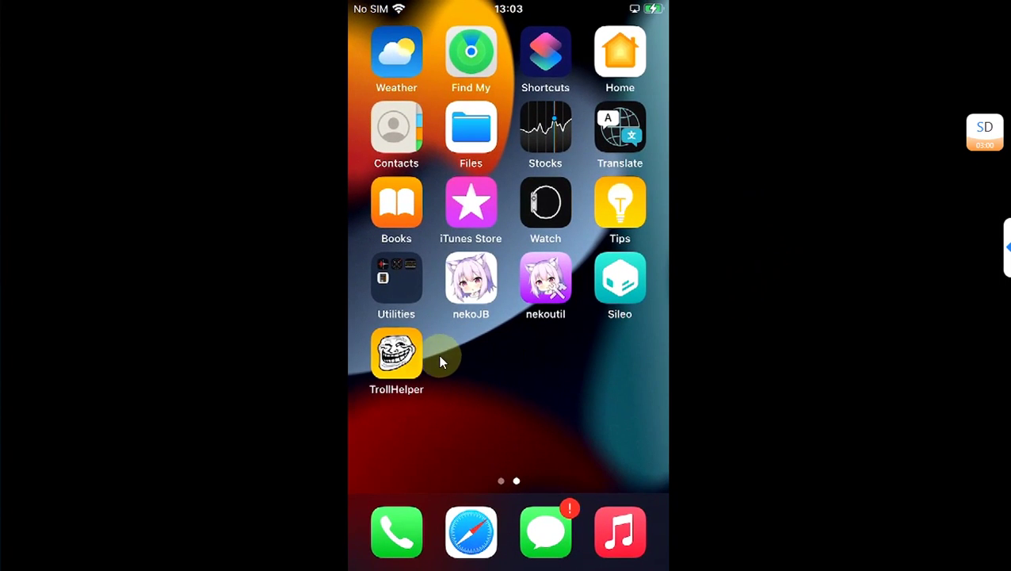
Install TrollStore through TrollHelper and launch the new TrollStore app.
click(380, 371)
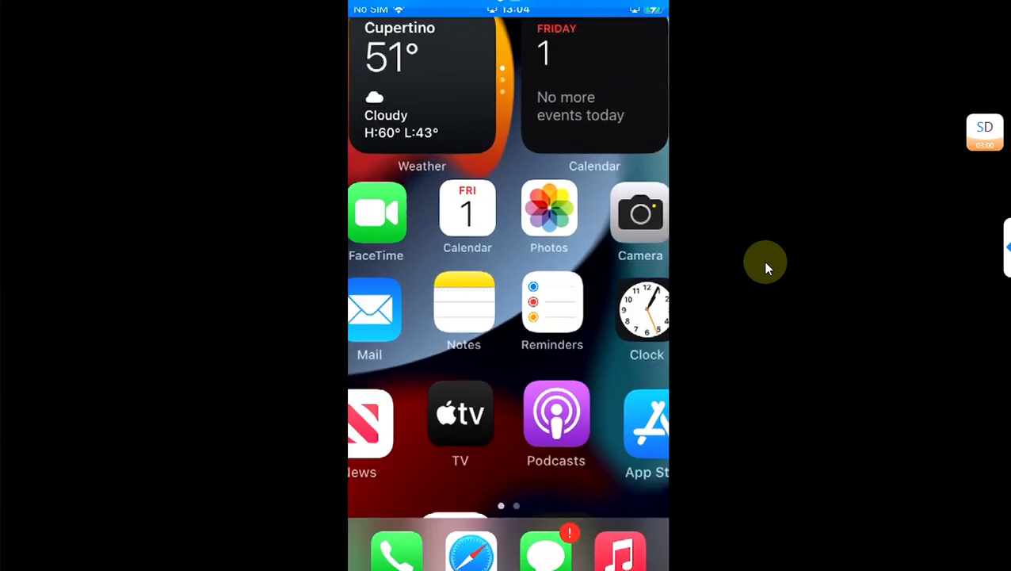
click(473, 361)
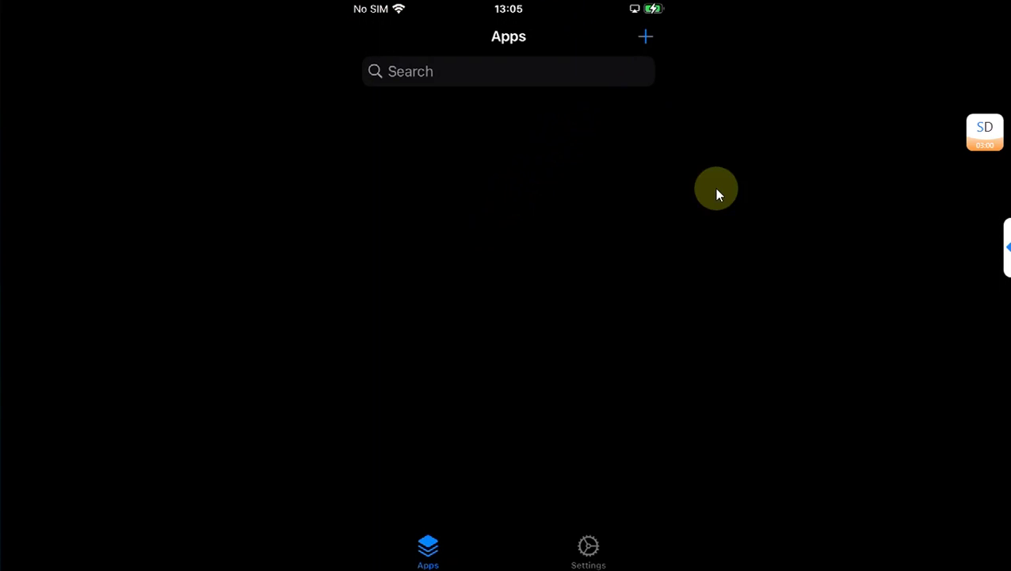
Install TrollStore's persistence helper into the Tips system app.
click(587, 547)
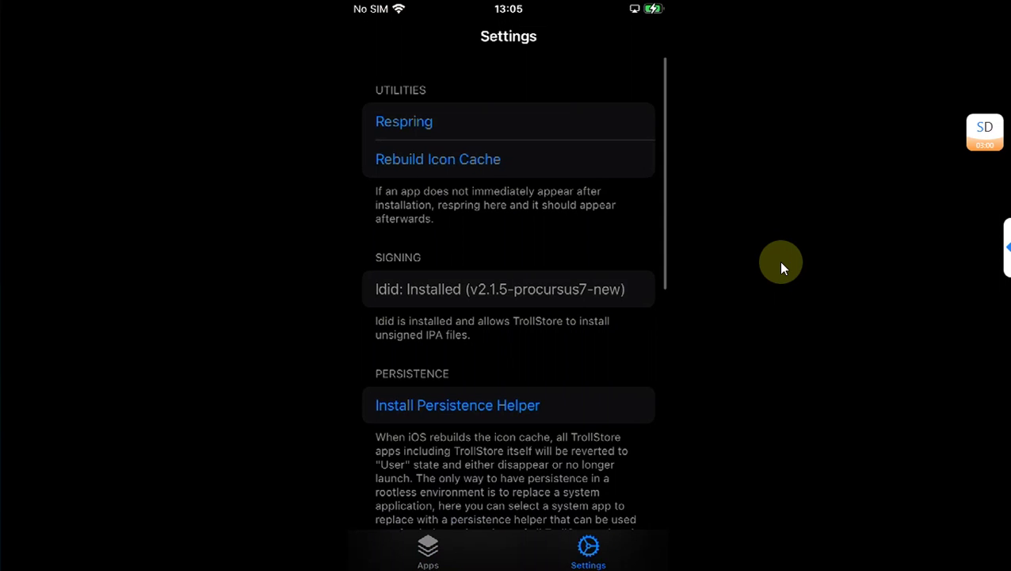
scroll(508, 309, down, 2)
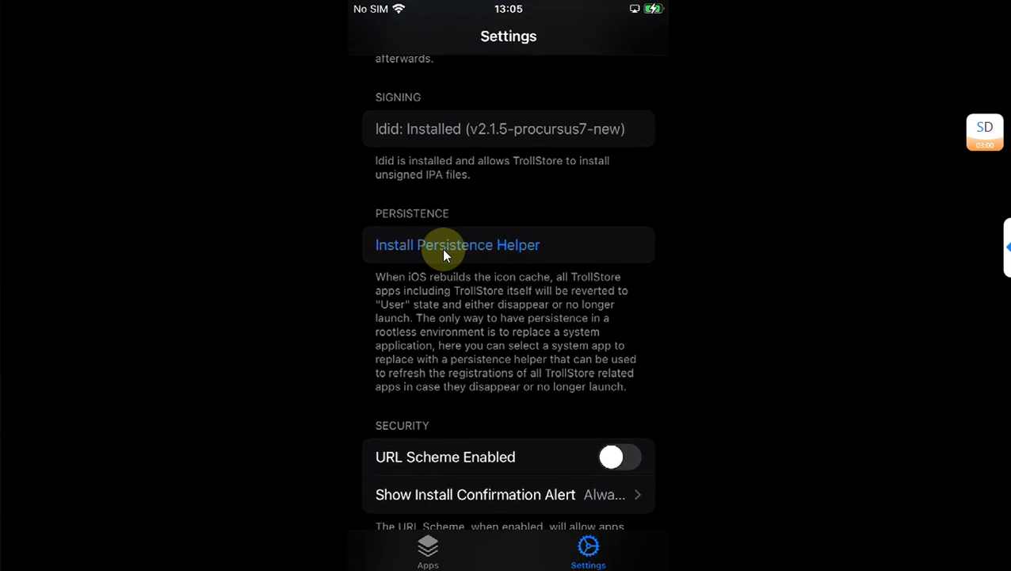
click(442, 246)
scroll(441, 248, down, 3)
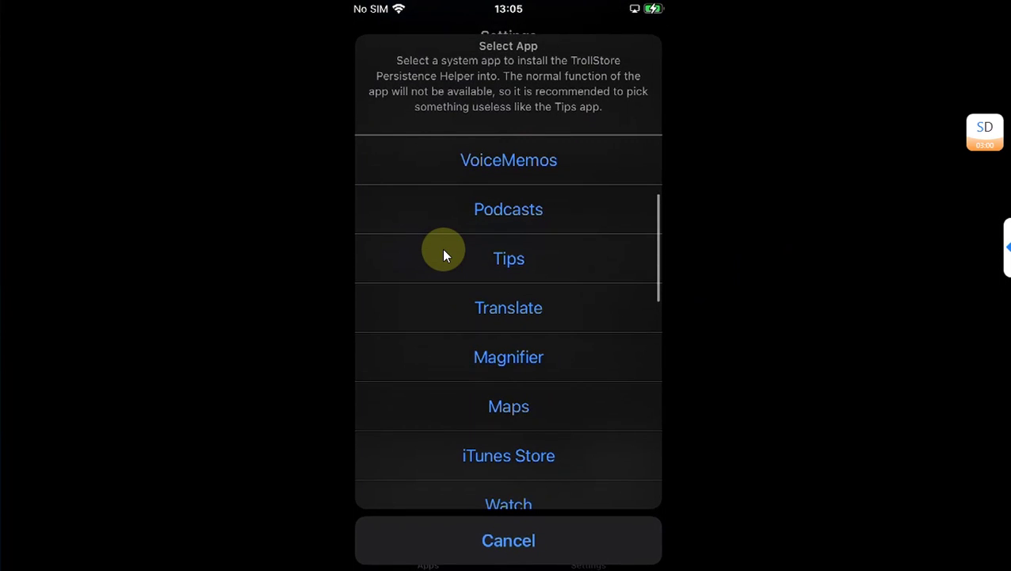
click(442, 252)
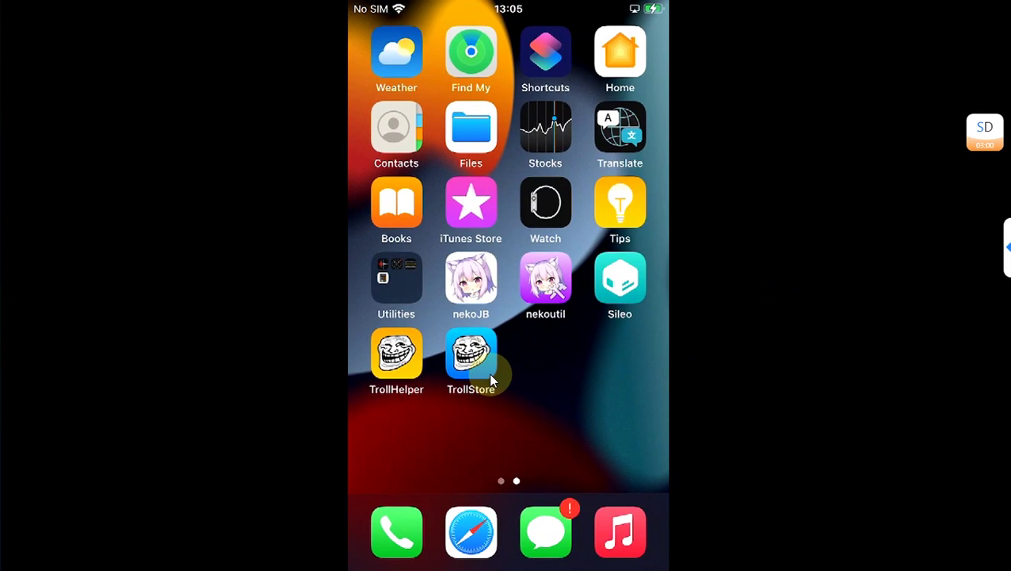
Run Remove Jailbreak from nekoutil's Quick Actions and acknowledge the Success alert.
click(546, 294)
scroll(545, 291, down, 5)
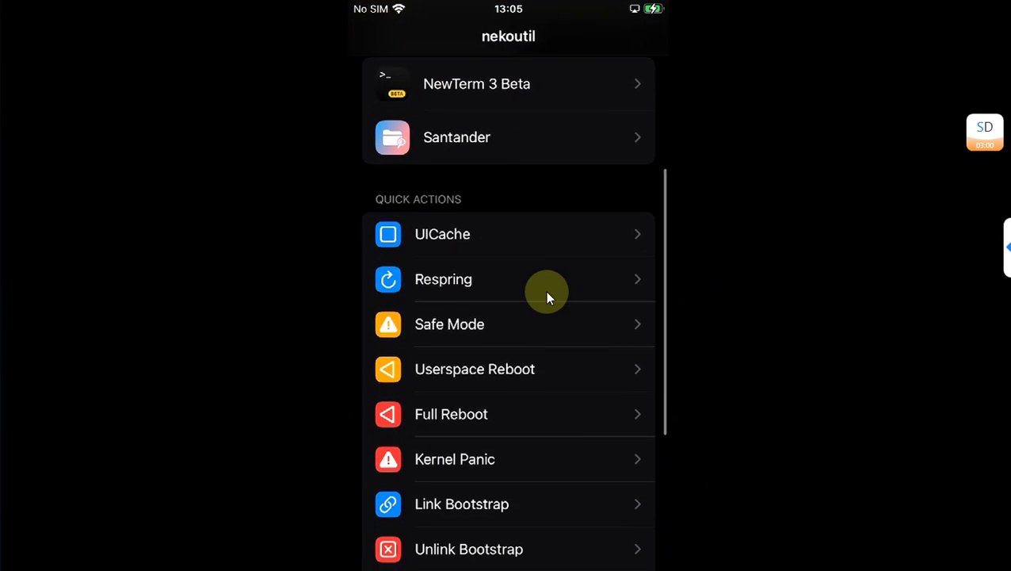
scroll(545, 297, down, 5)
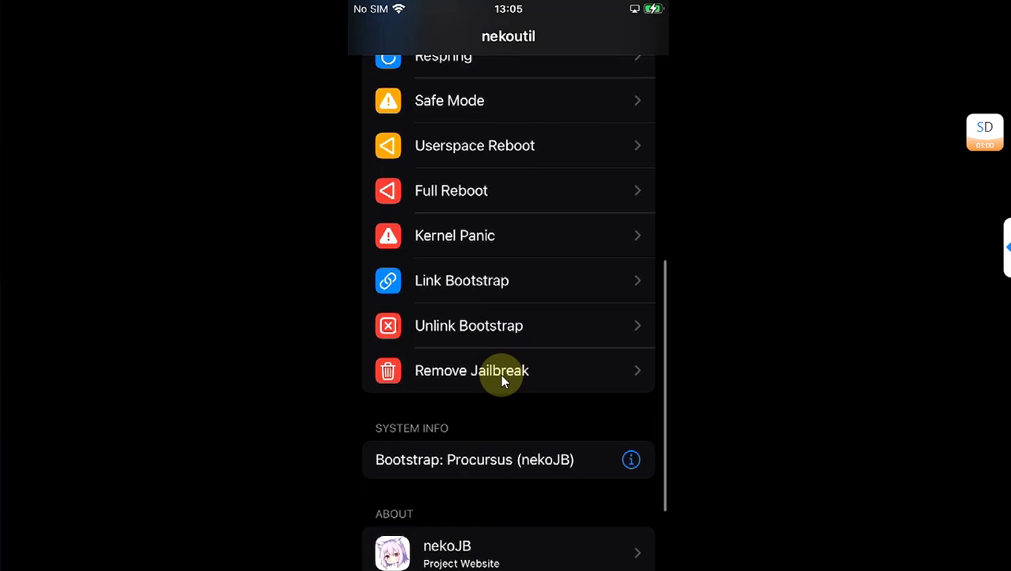
click(500, 373)
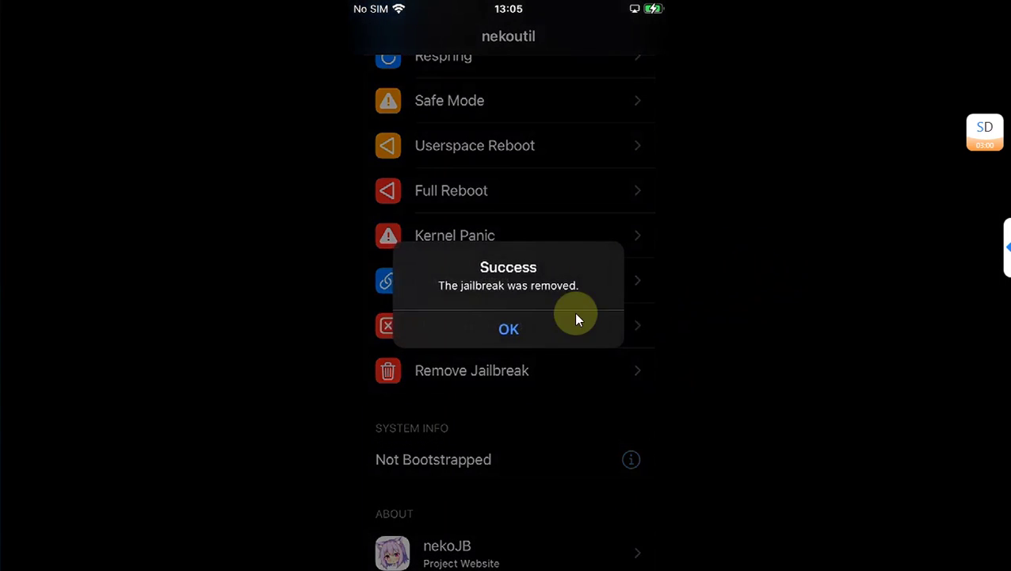
click(512, 273)
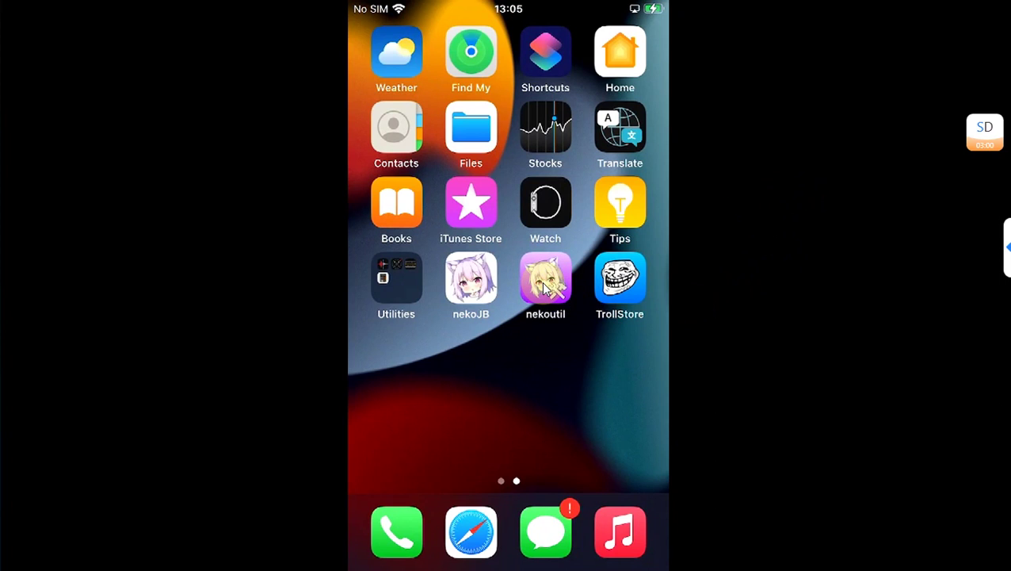
Check that nekoJB shows Ready to Jailbreak and TrollStore's Settings still open normally.
click(687, 353)
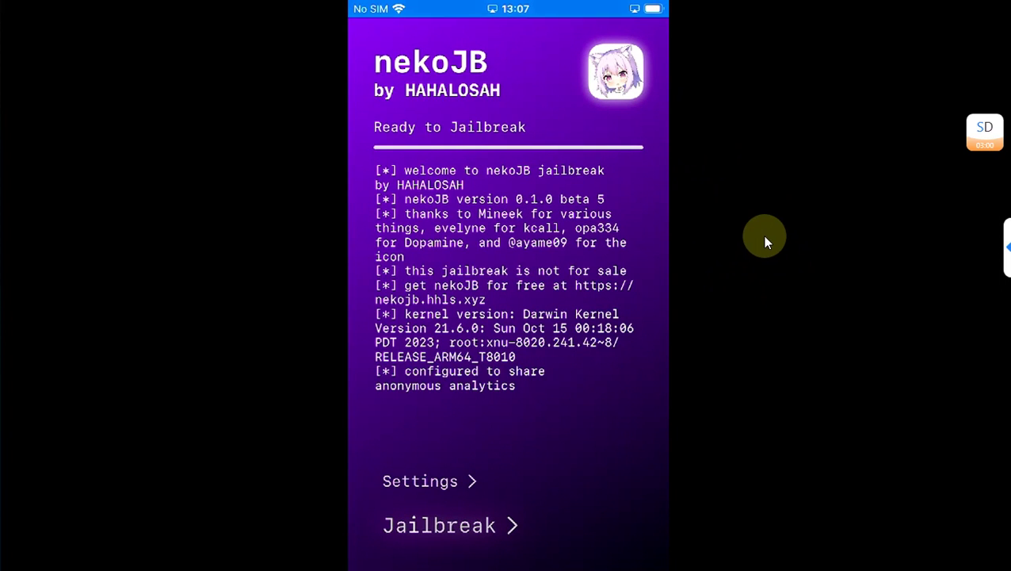
key(super+h)
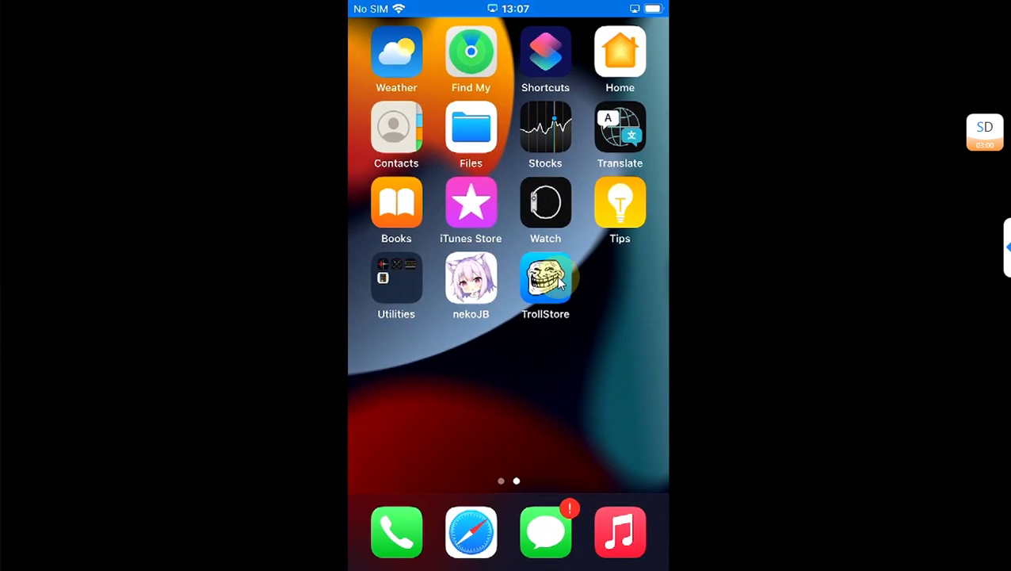
click(546, 279)
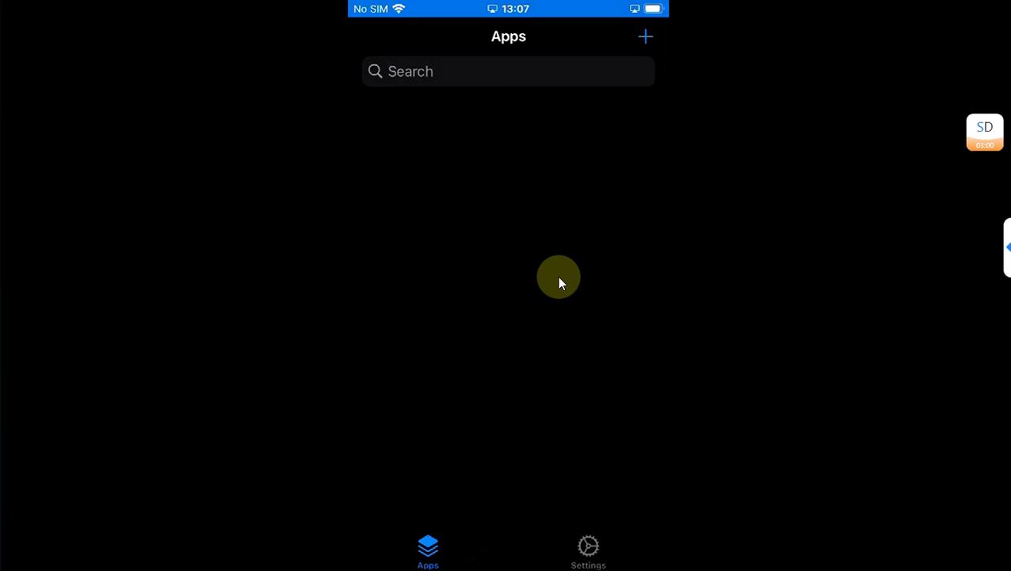
scroll(559, 282, down, 5)
scroll(559, 282, up, 2)
scroll(558, 282, up, 4)
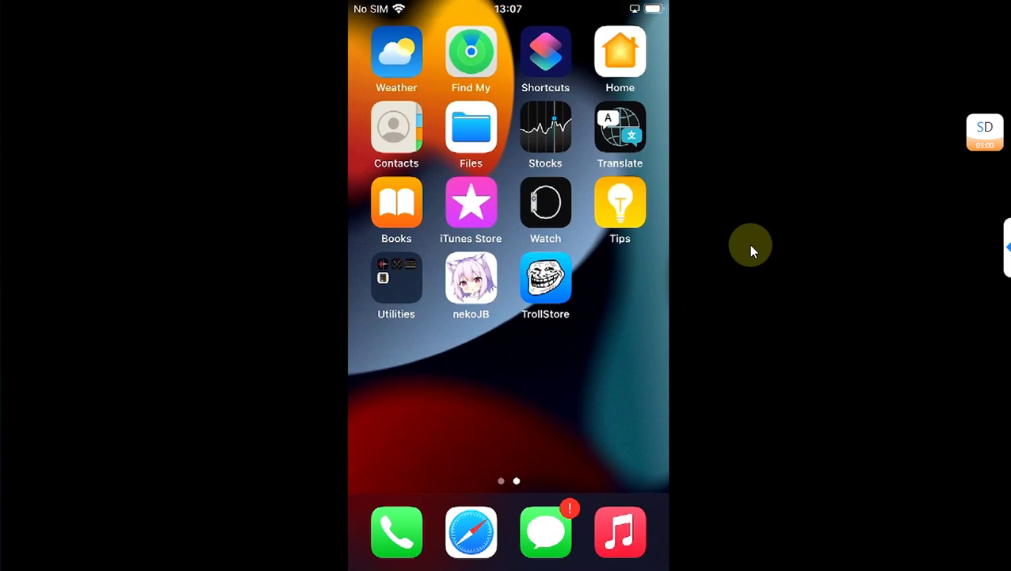
click(481, 284)
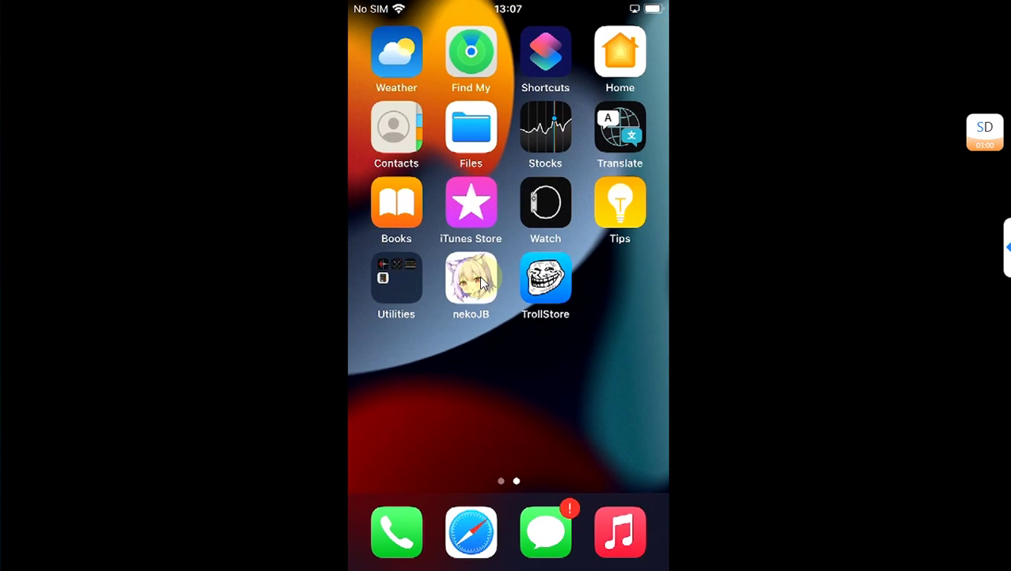